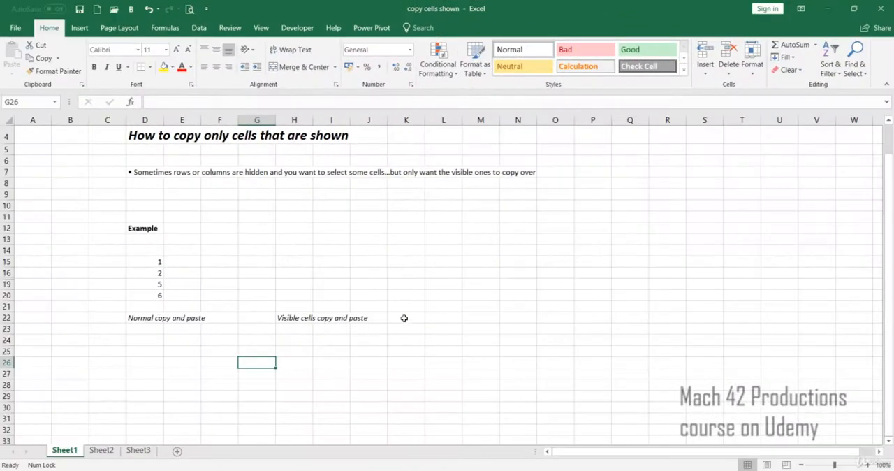
left_click(151, 262)
left_click(147, 273)
left_click(145, 283)
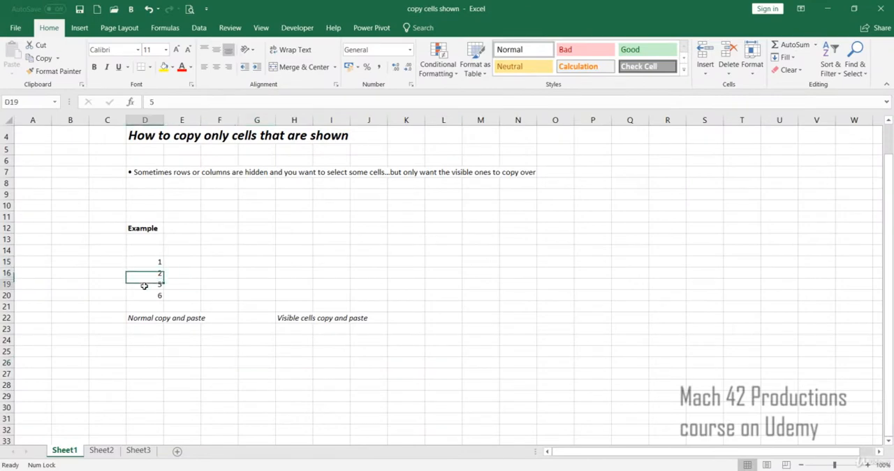
left_click(140, 295)
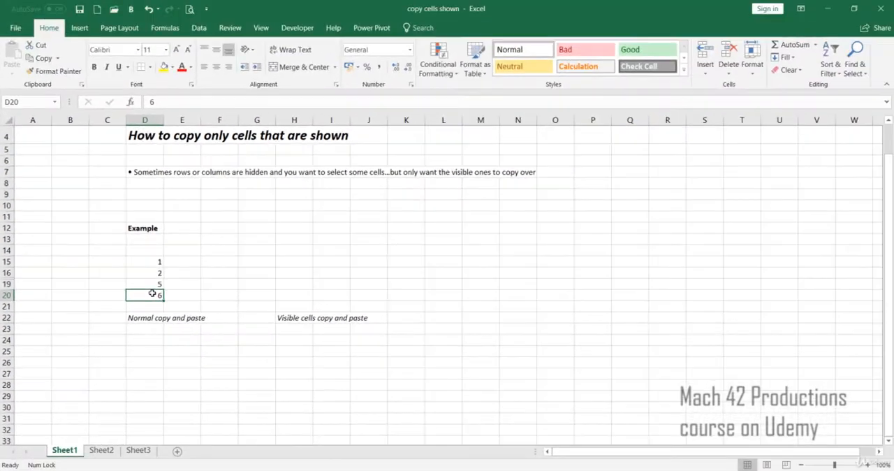
left_click(202, 283)
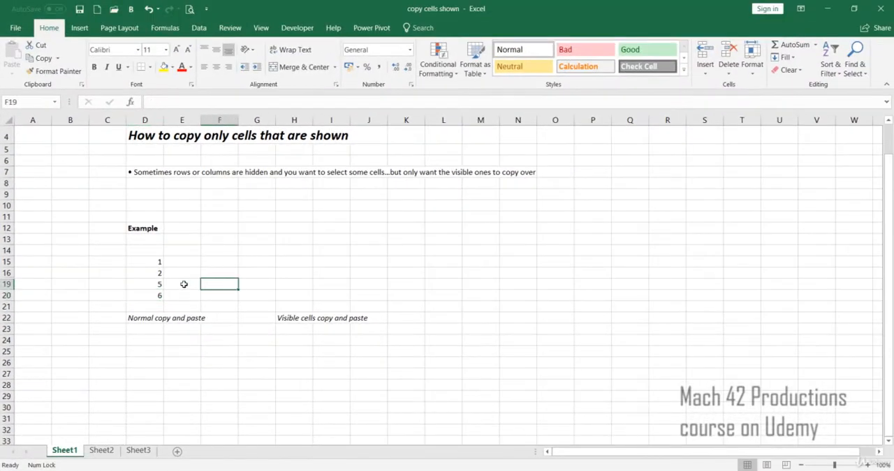
- Copy the example range D15:D20 and paste it normally starting at D25, under the "Normal copy and paste" heading
left_click_drag(149, 262, 147, 298)
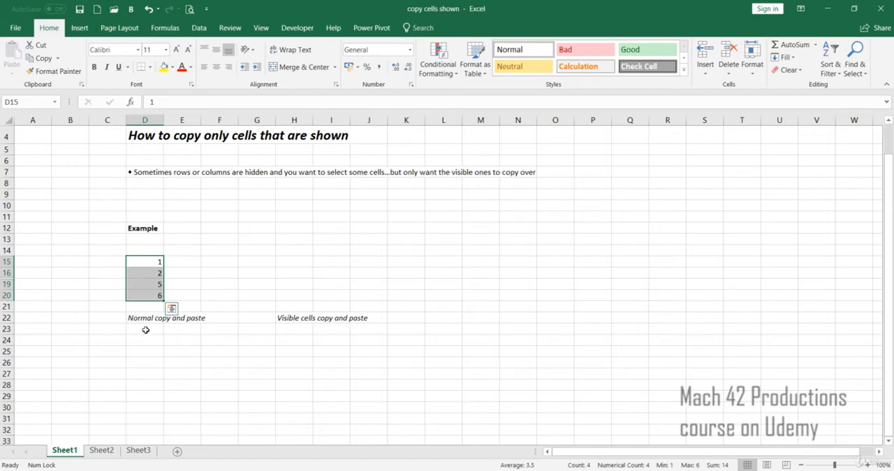
right_click(149, 285)
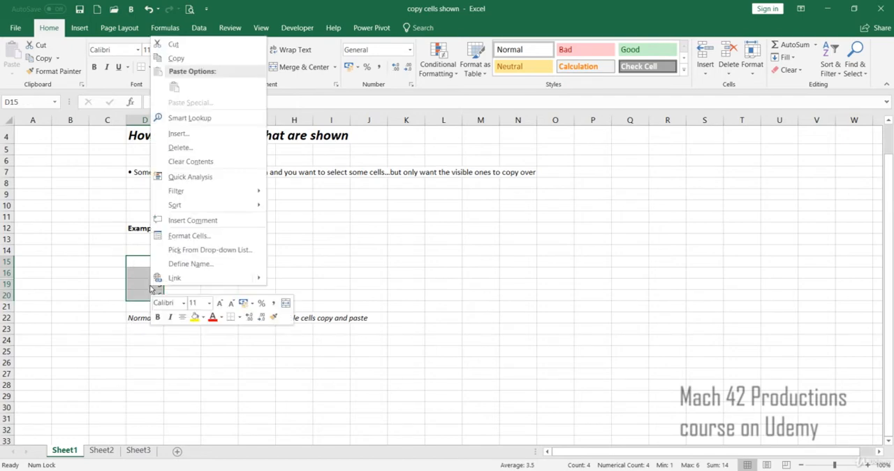
left_click(168, 60)
left_click(144, 351)
right_click(146, 352)
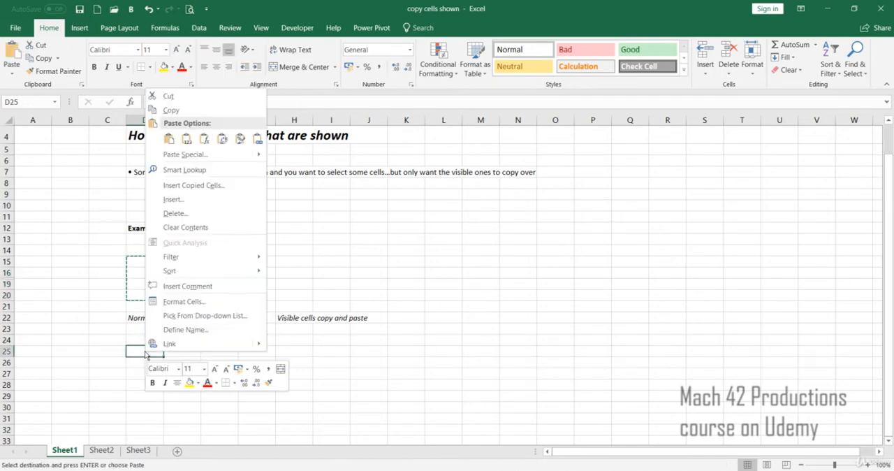
left_click(170, 138)
left_click(214, 380)
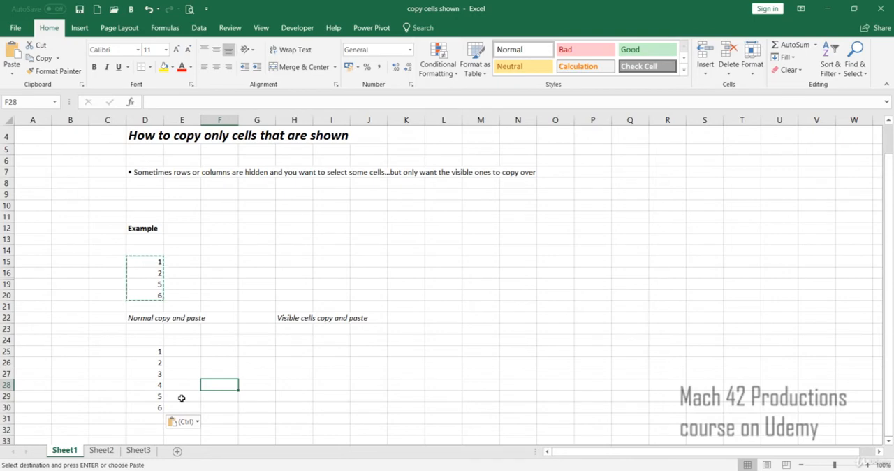
key("Escape")
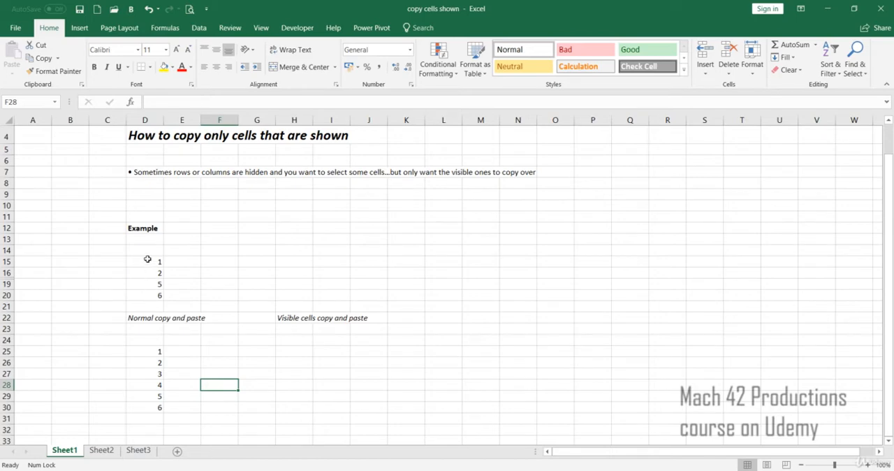
- Restrict the selection of the example range D15:D20 to visible cells only using Go To Special
left_click_drag(147, 259, 142, 294)
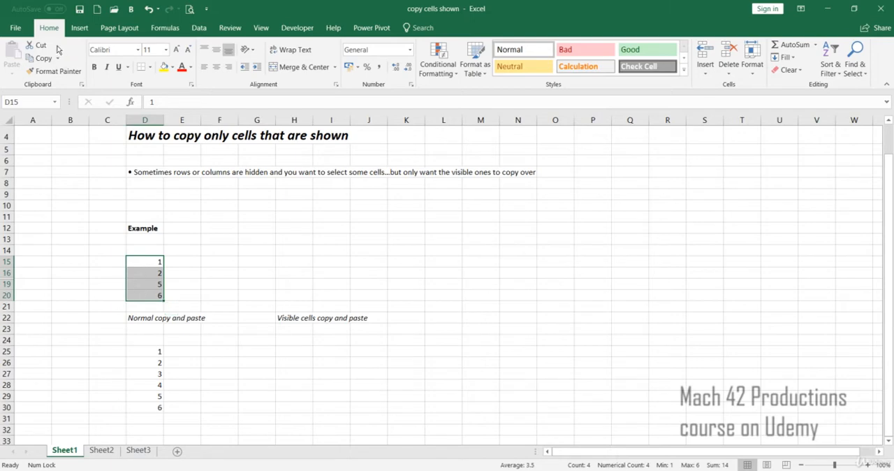
left_click(859, 77)
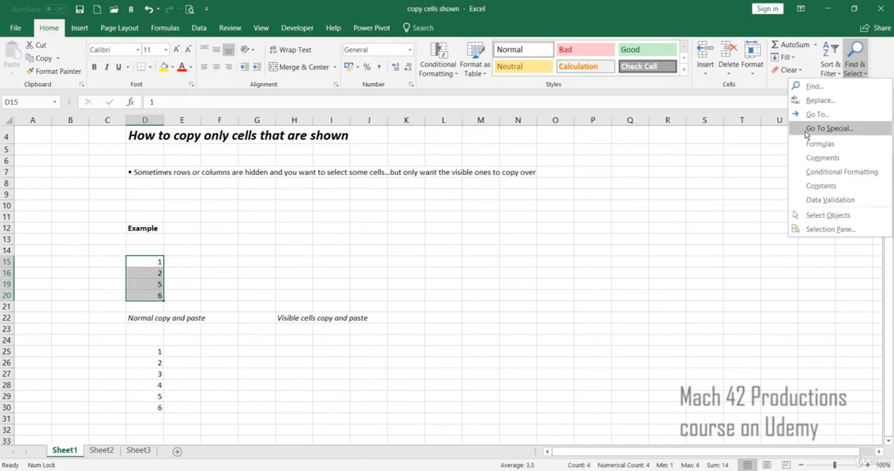
left_click(829, 129)
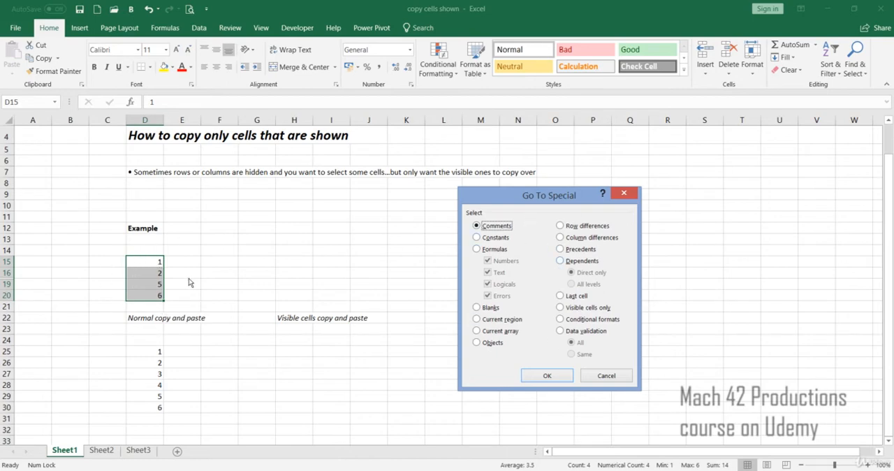
left_click(587, 314)
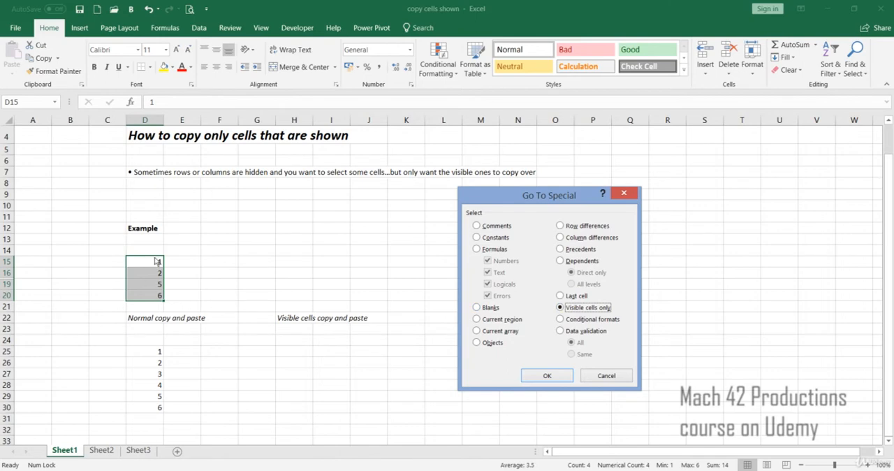
left_click(546, 376)
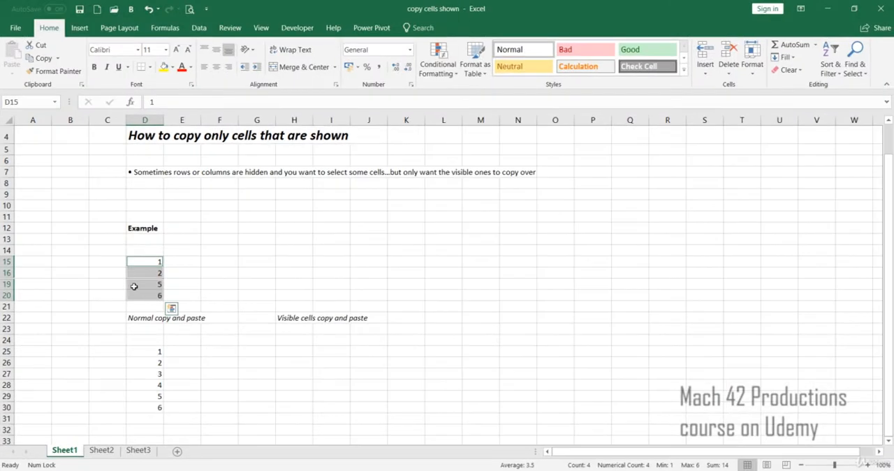
- Copy the selected visible cells and paste them starting at H25, under the "Visible cells copy and paste" heading
right_click(134, 287)
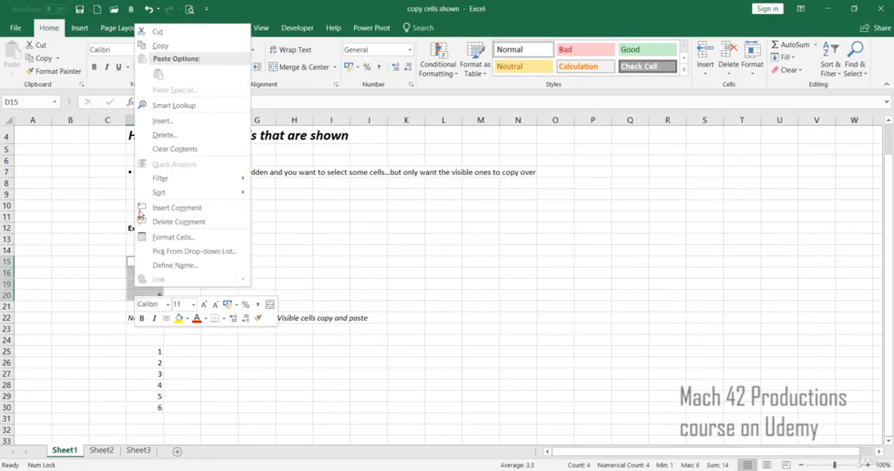
left_click(168, 46)
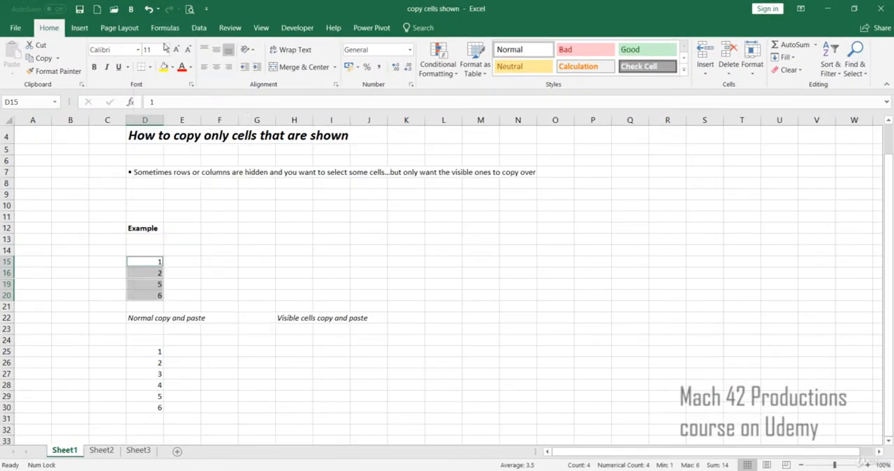
left_click(293, 351)
right_click(293, 351)
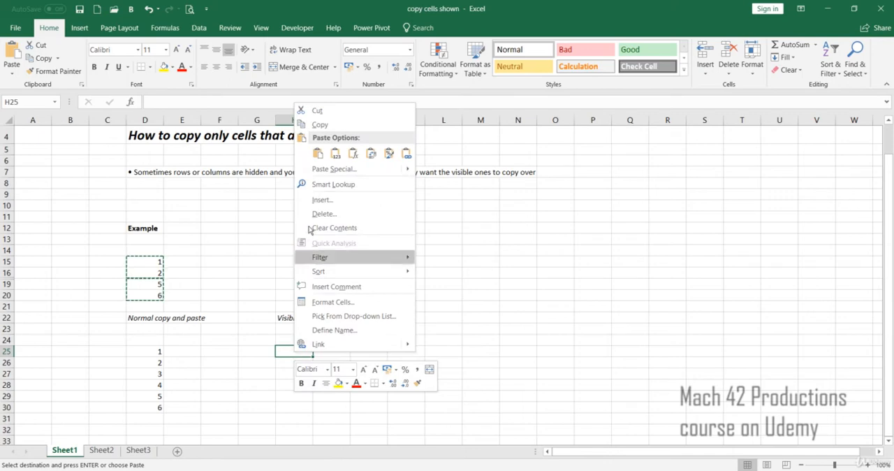
left_click(313, 168)
left_click(430, 395)
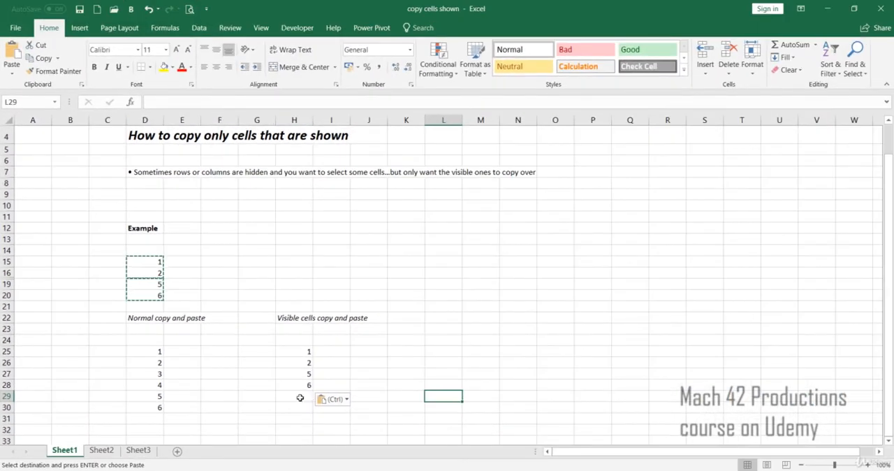
key("Escape")
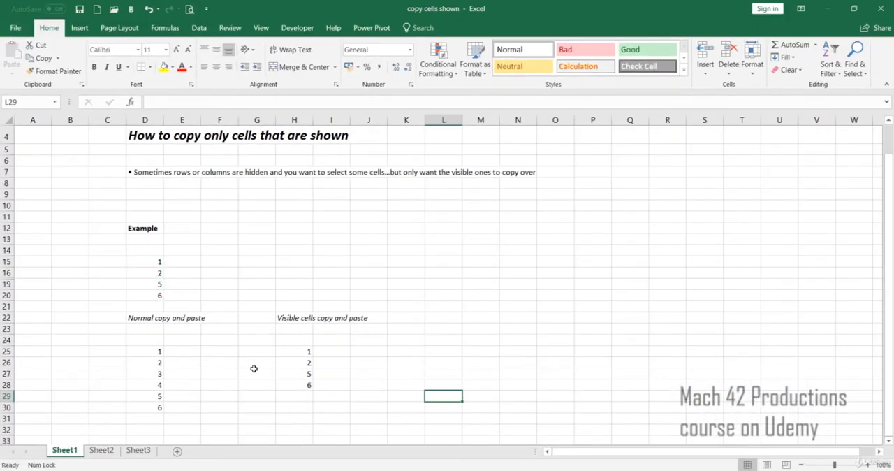
- Copy the full range D15:D20 without the visible-cells restriction and paste it starting at E25
left_click_drag(143, 261, 143, 294)
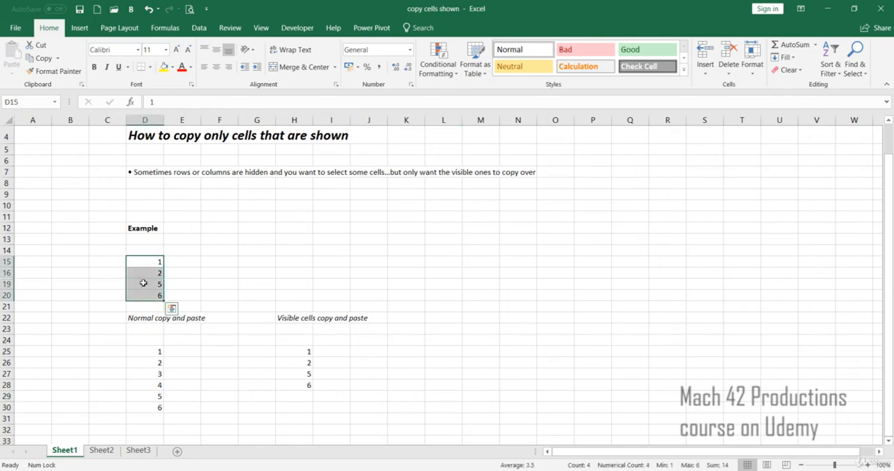
right_click(143, 282)
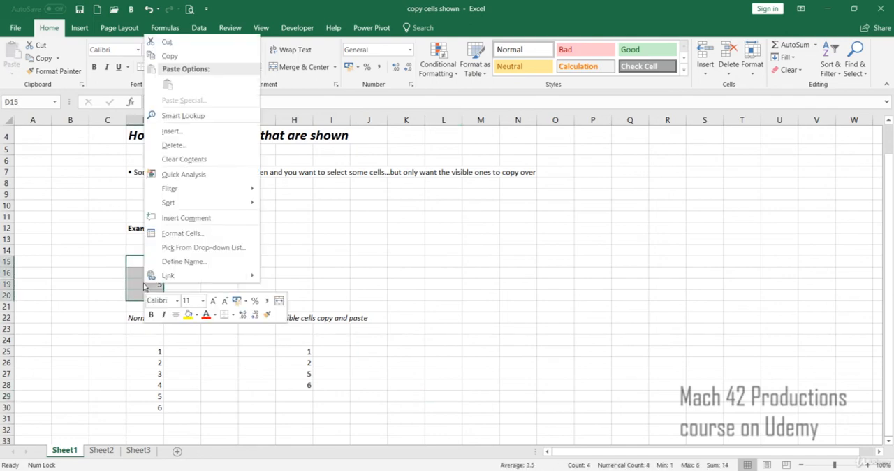
left_click(200, 57)
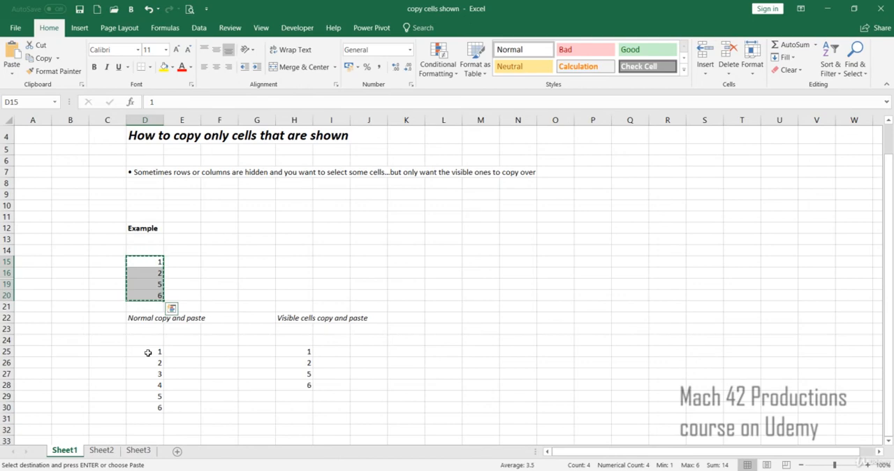
left_click(185, 351)
right_click(187, 350)
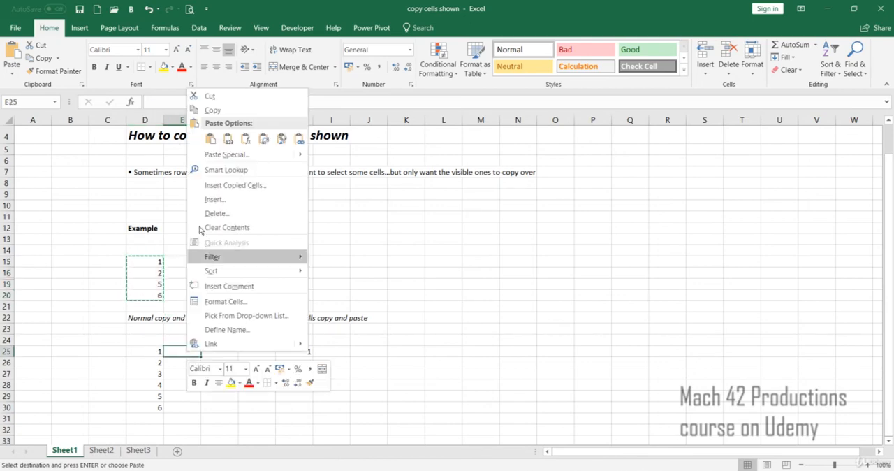
left_click(208, 138)
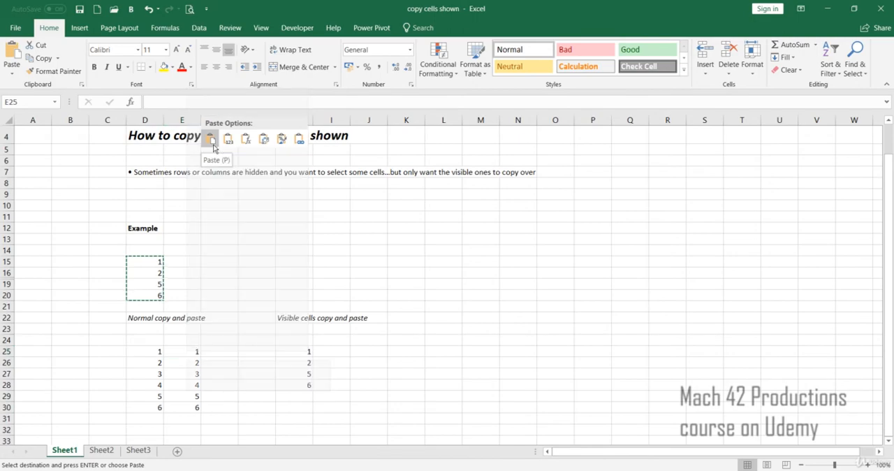
left_click(242, 396)
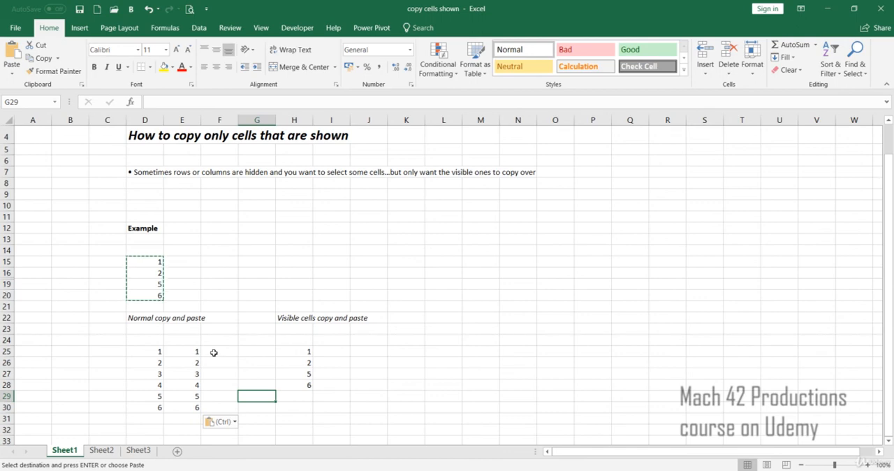
key("Escape")
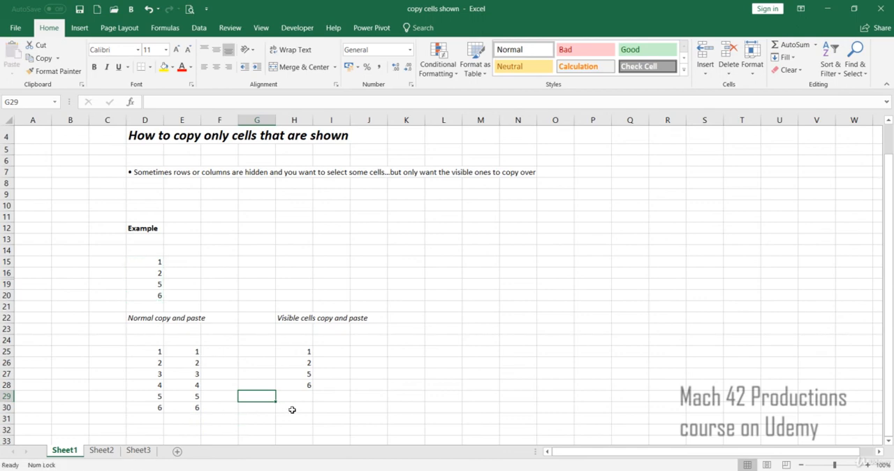